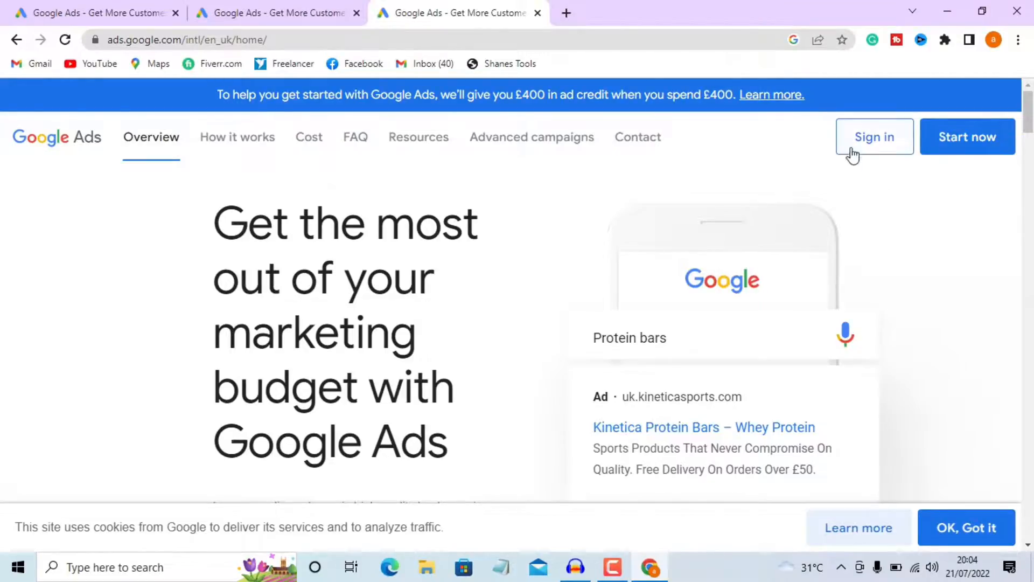
# Start a new Google Ads account in Expert Mode and create it without a campaign
pyautogui.click(964, 153)
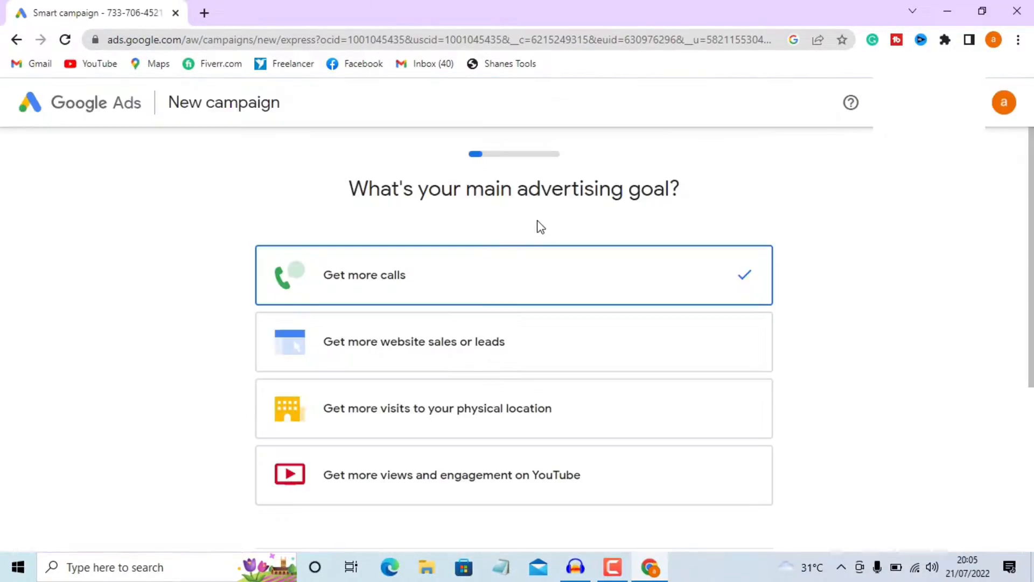
pyautogui.scroll(-5, 540, 226)
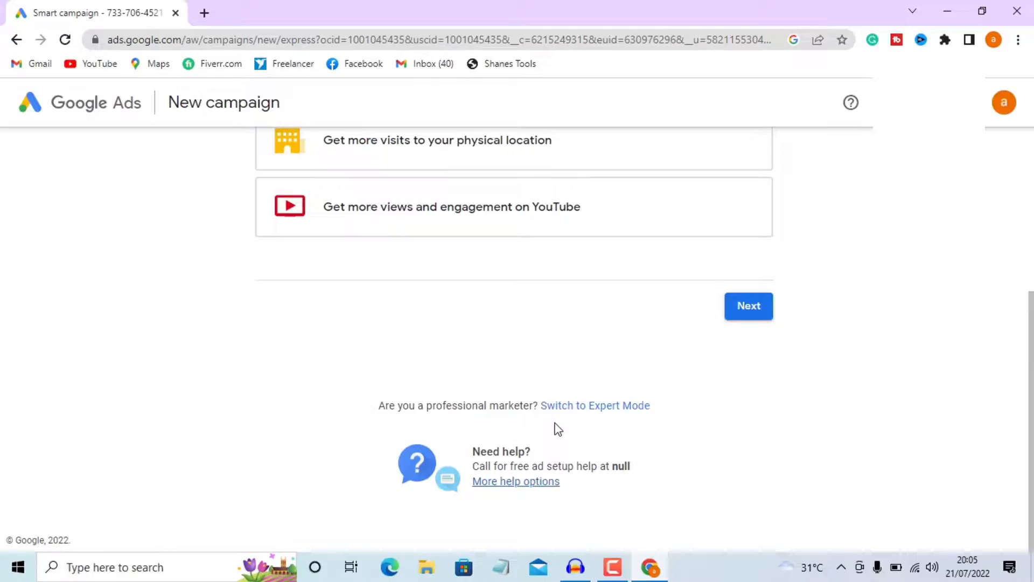
pyautogui.click(590, 411)
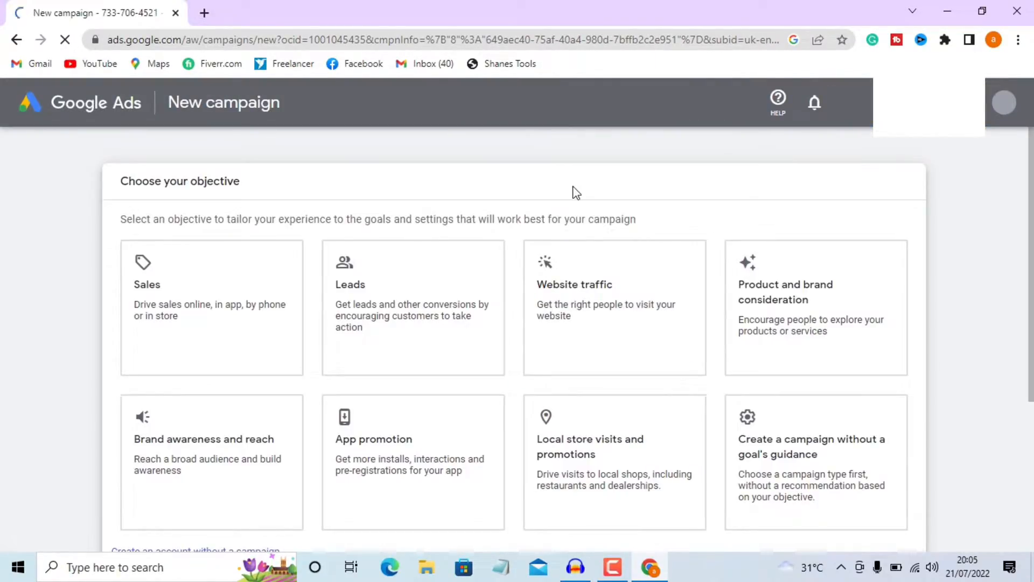
pyautogui.scroll(-4, 574, 192)
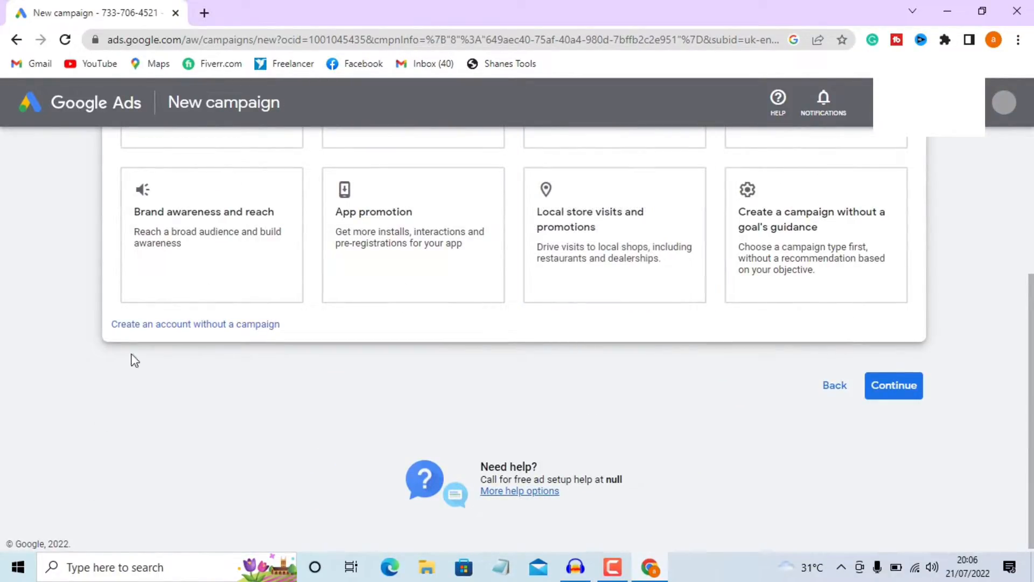
pyautogui.click(196, 325)
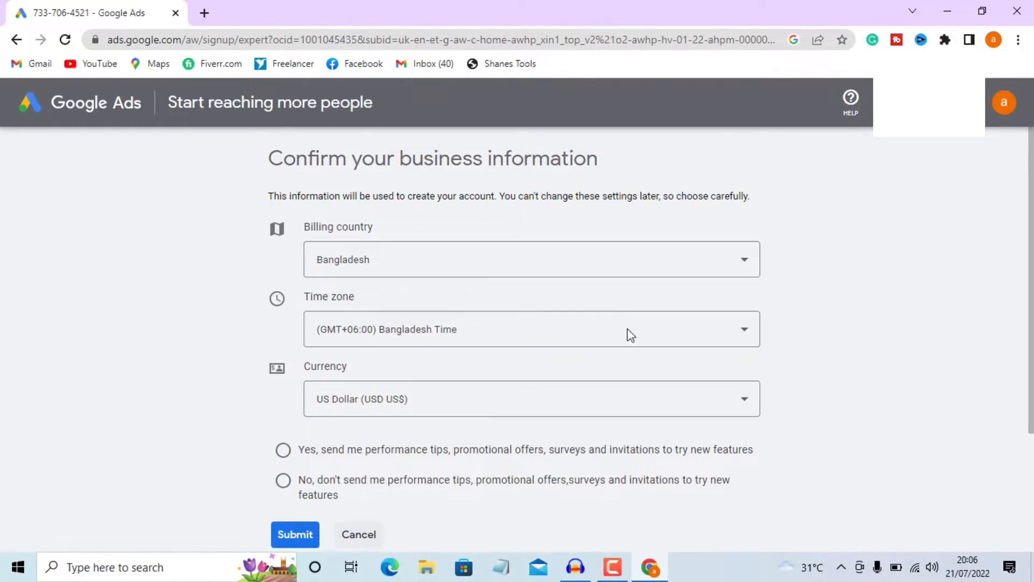
# Keep US Dollar as currency, opt in to performance tips, and submit the business details
pyautogui.click(739, 397)
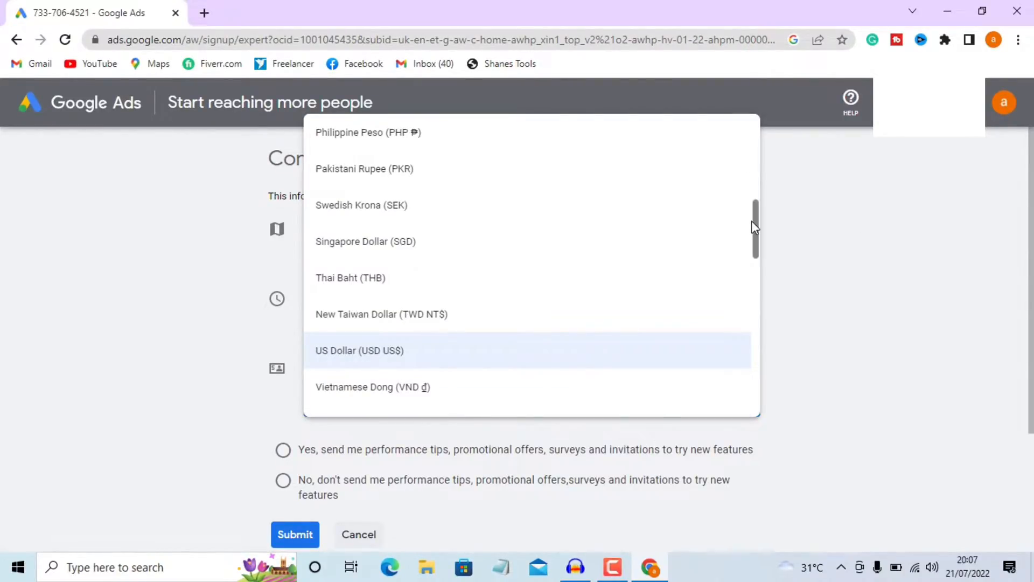
pyautogui.click(853, 330)
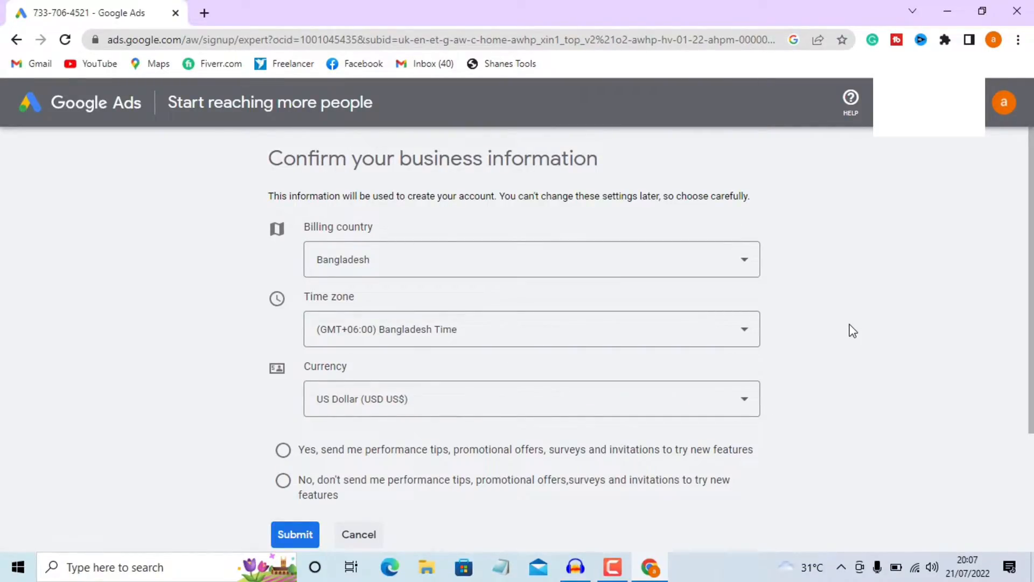
pyautogui.scroll(-1, 852, 330)
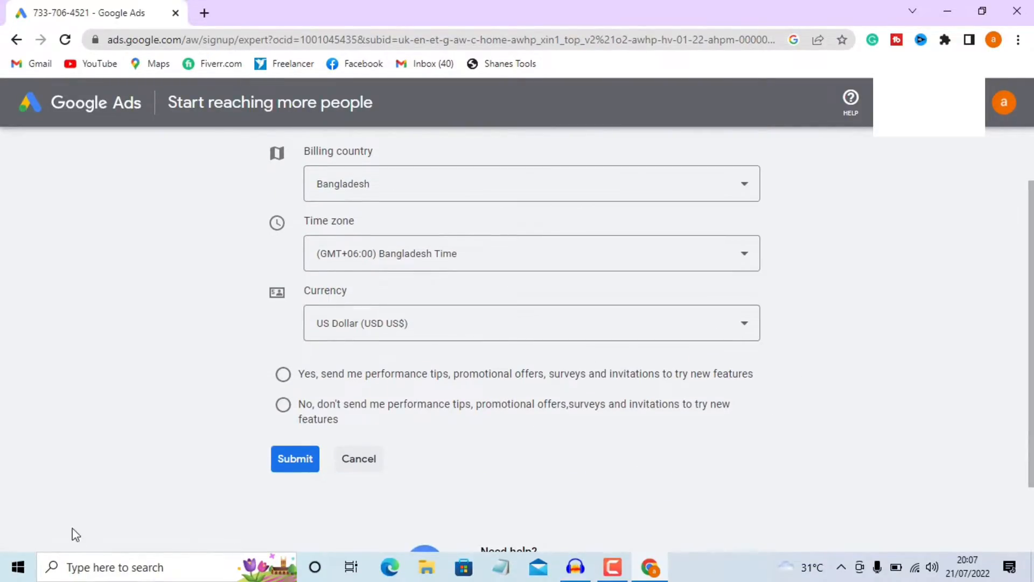
pyautogui.click(283, 375)
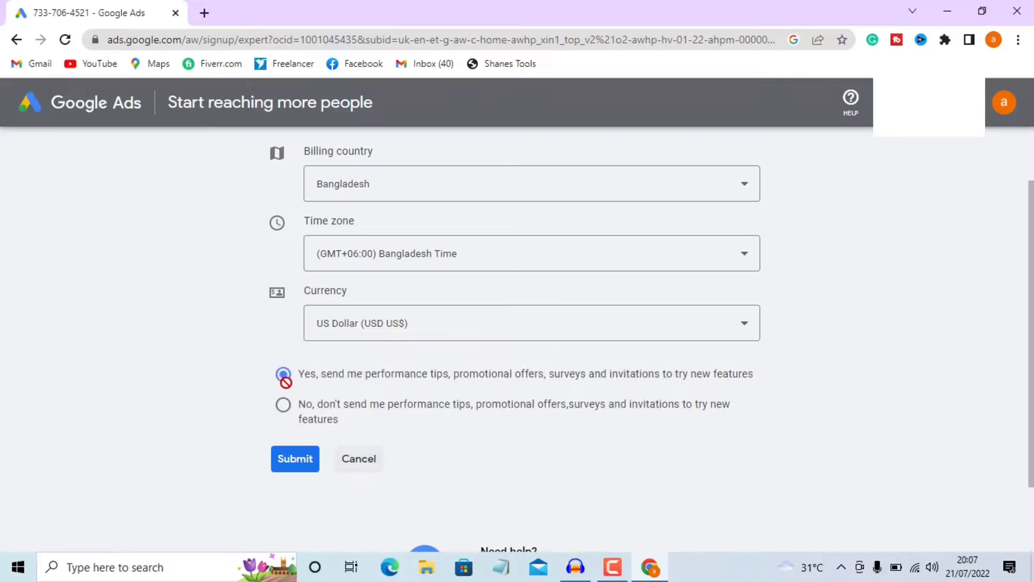
pyautogui.click(297, 460)
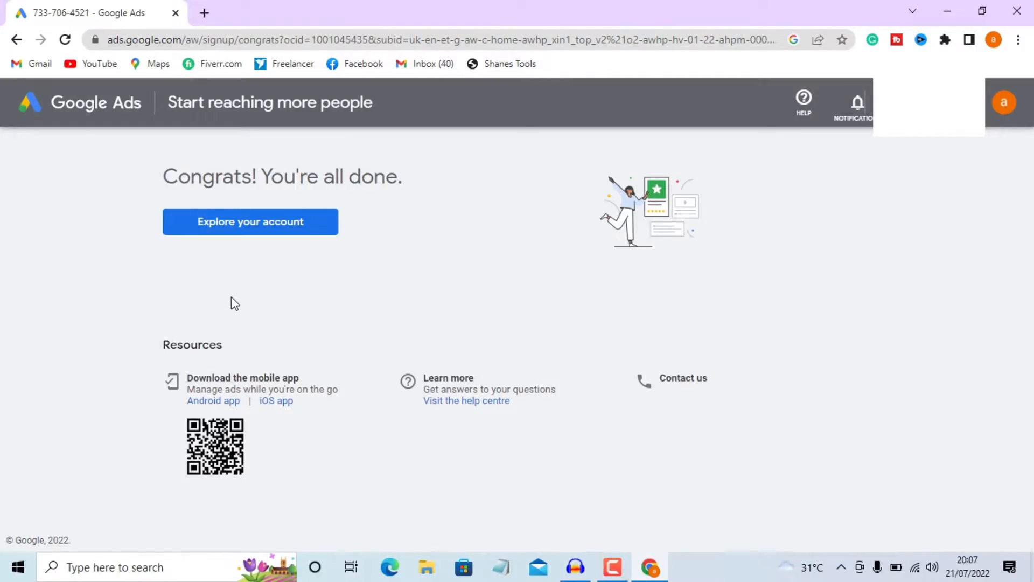
# Enter the new account's overview and show the Tools and Settings menu
pyautogui.click(260, 227)
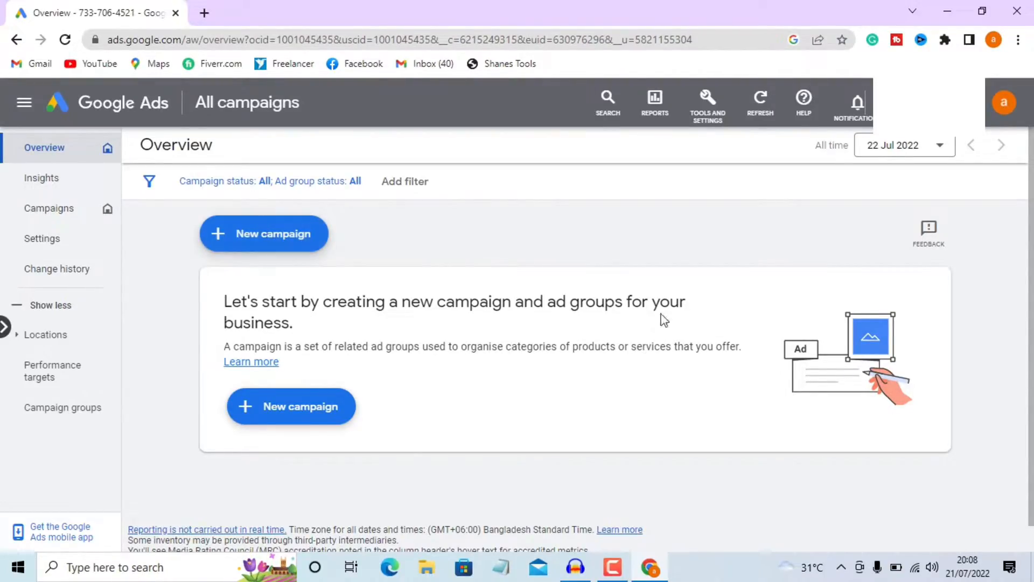
pyautogui.click(715, 124)
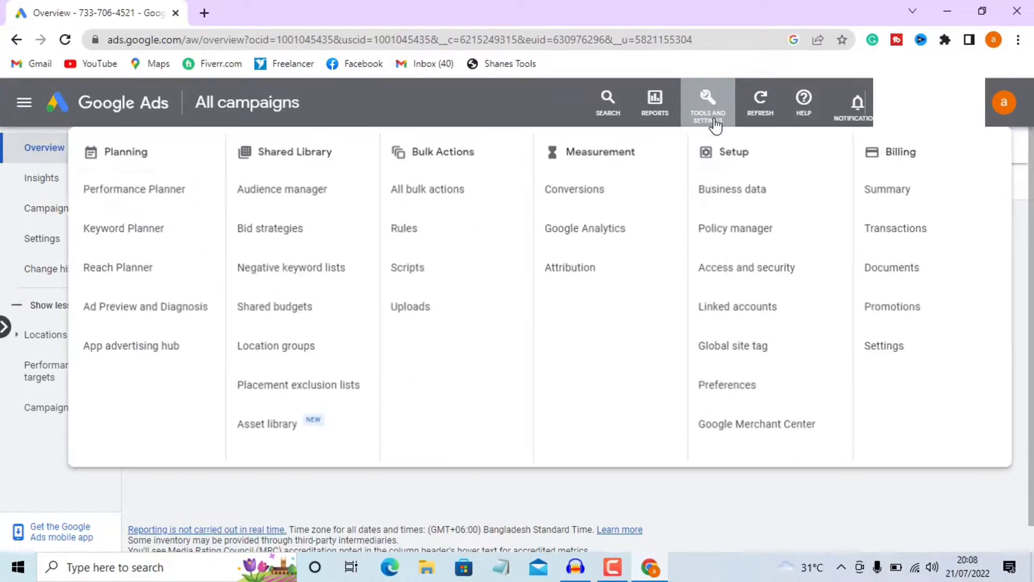
# Start a Billing payments setup keeping Bangladesh as the billing country, down to Customer info
pyautogui.click(917, 325)
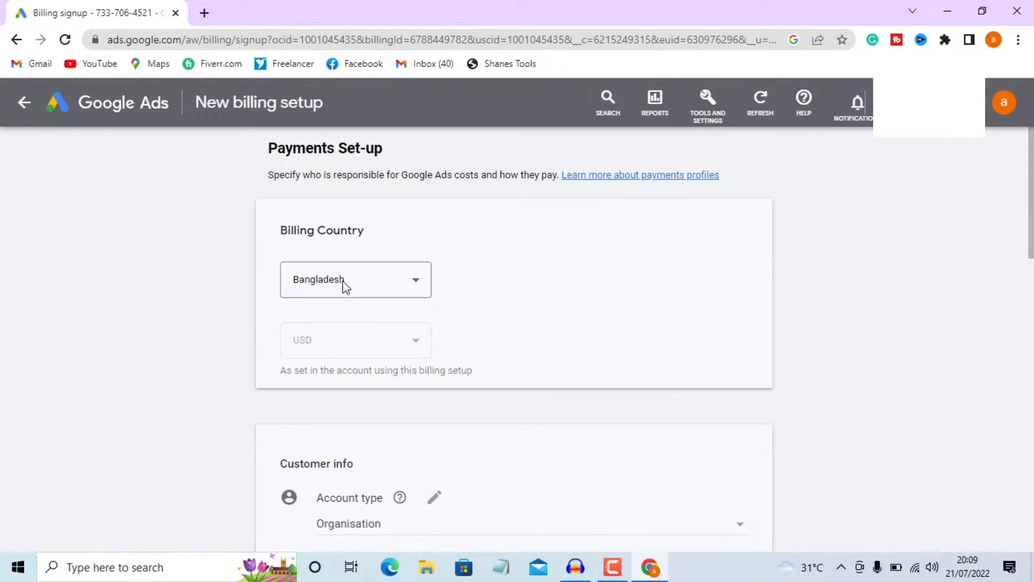
pyautogui.click(417, 288)
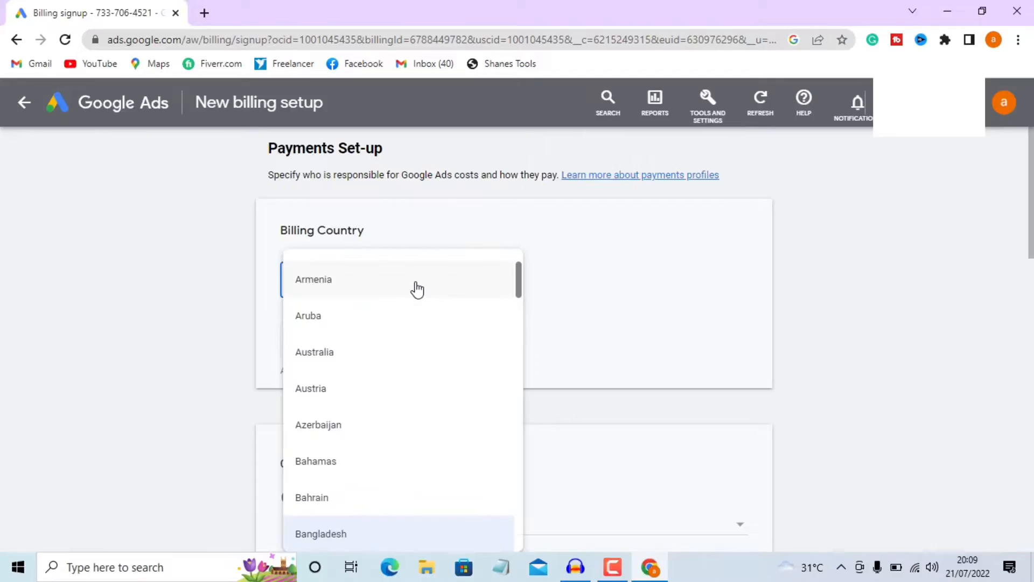
pyautogui.scroll(-5, 421, 409)
pyautogui.click(274, 364)
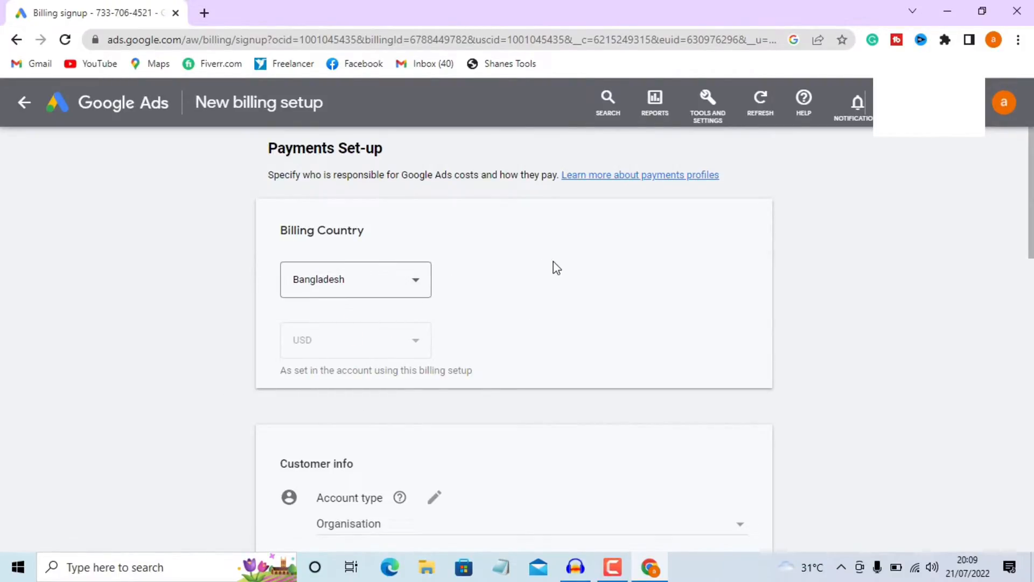
pyautogui.scroll(-4, 557, 272)
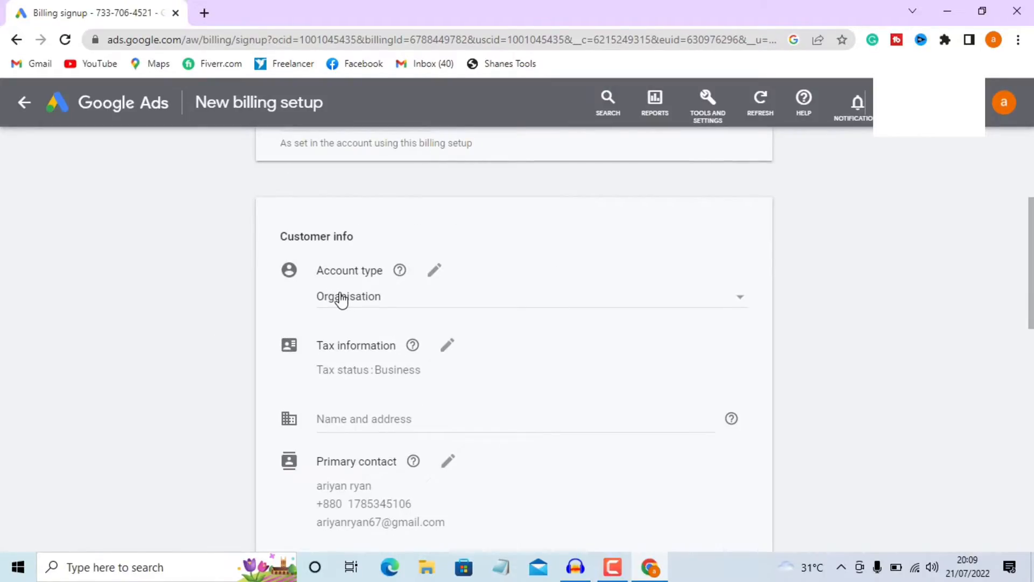
# Set the billing account type to Individual
pyautogui.click(651, 303)
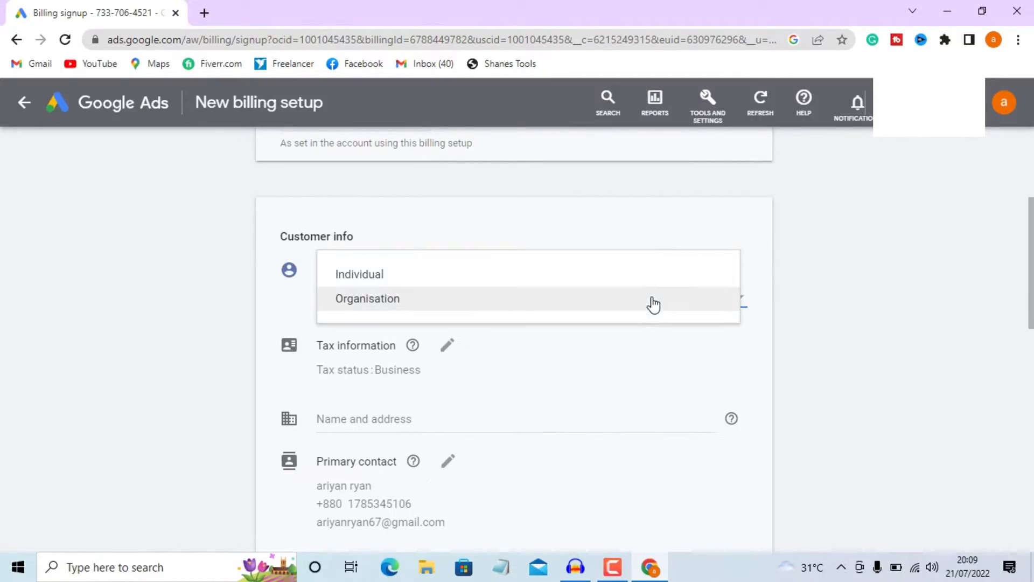
pyautogui.click(555, 278)
pyautogui.scroll(-2, 551, 280)
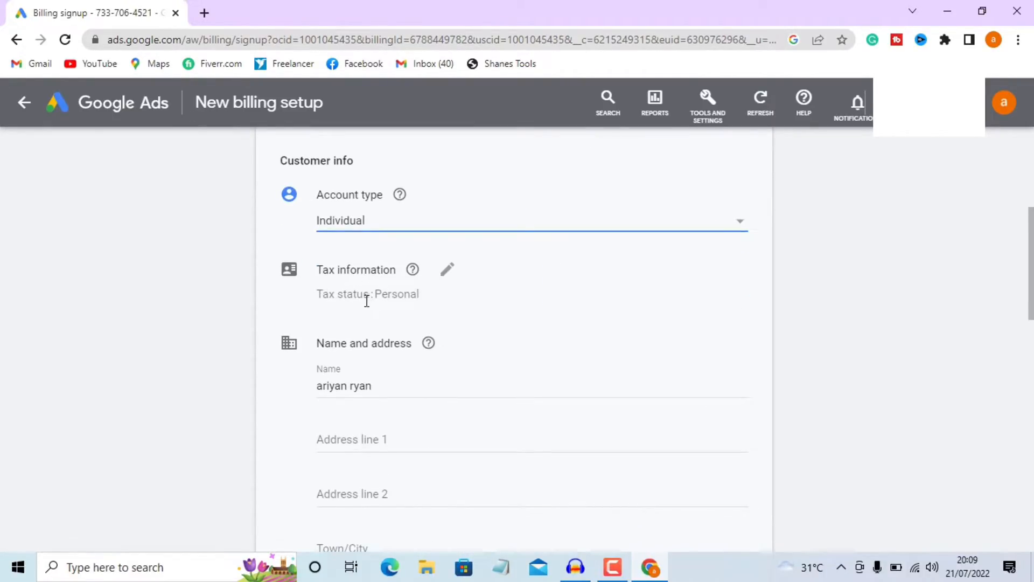
pyautogui.scroll(-2, 487, 291)
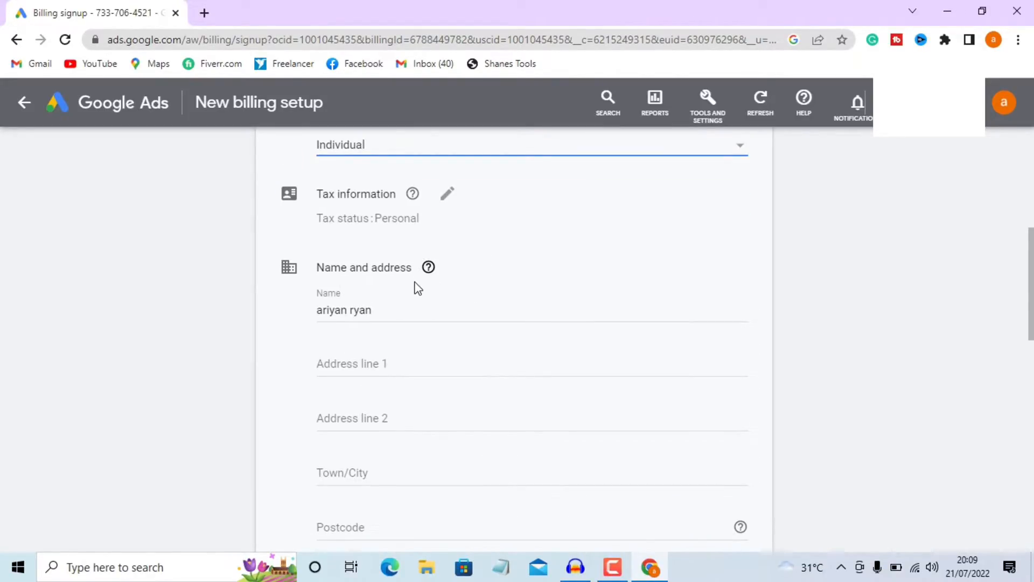
# Enter the street address in Address line 1 and copy it into Address line 2
pyautogui.click(386, 359)
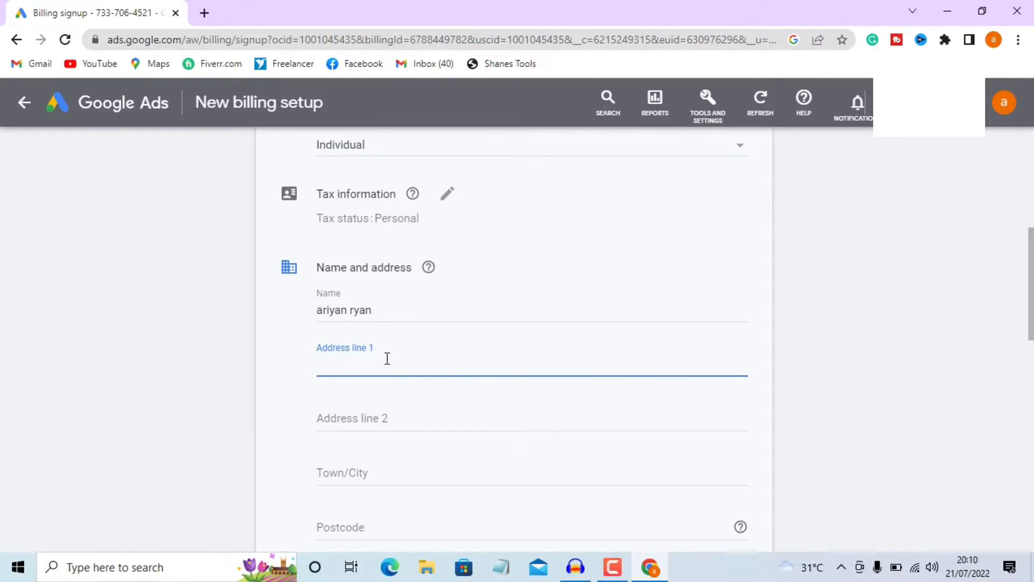
pyautogui.write('singair, manikgomj')
pyautogui.moveTo(427, 362); pyautogui.dragTo(298, 371)
pyautogui.rightClick(327, 368)
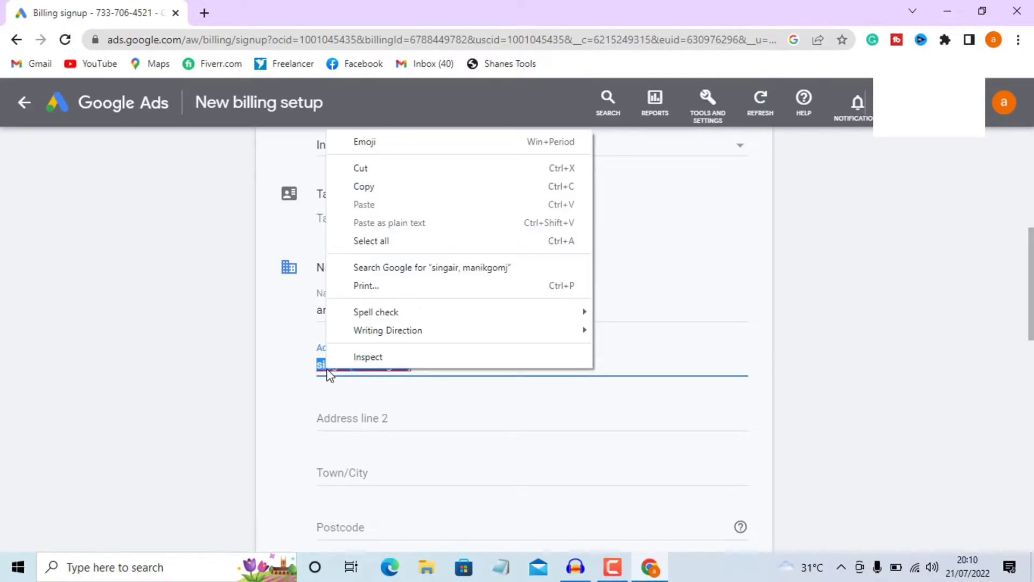
pyautogui.click(391, 185)
pyautogui.scroll(-1, 448, 404)
pyautogui.click(405, 345)
pyautogui.rightClick(405, 345)
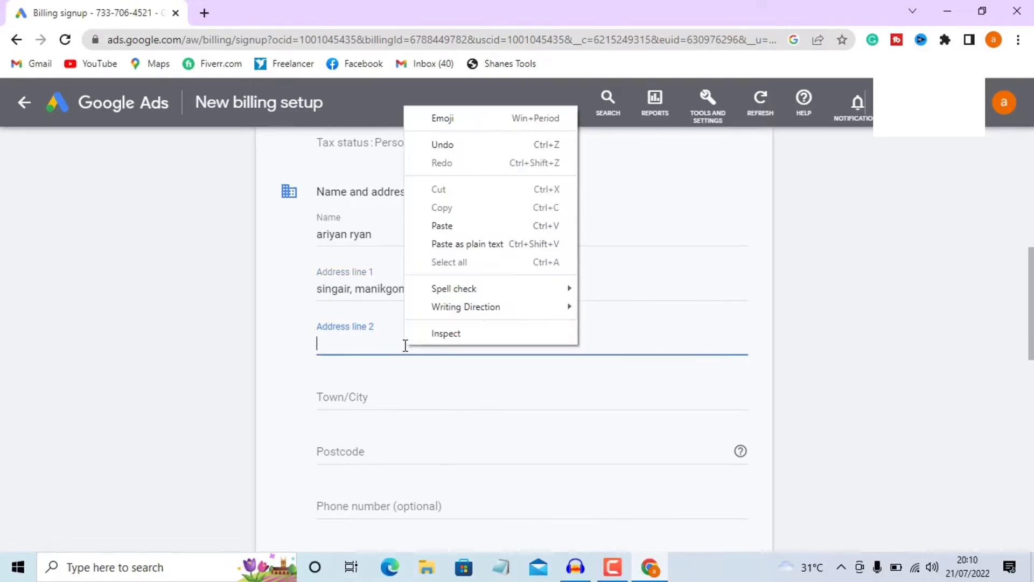
pyautogui.click(434, 232)
# Fill in the Town/City and Postcode fields of the billing address
pyautogui.scroll(-1, 437, 307)
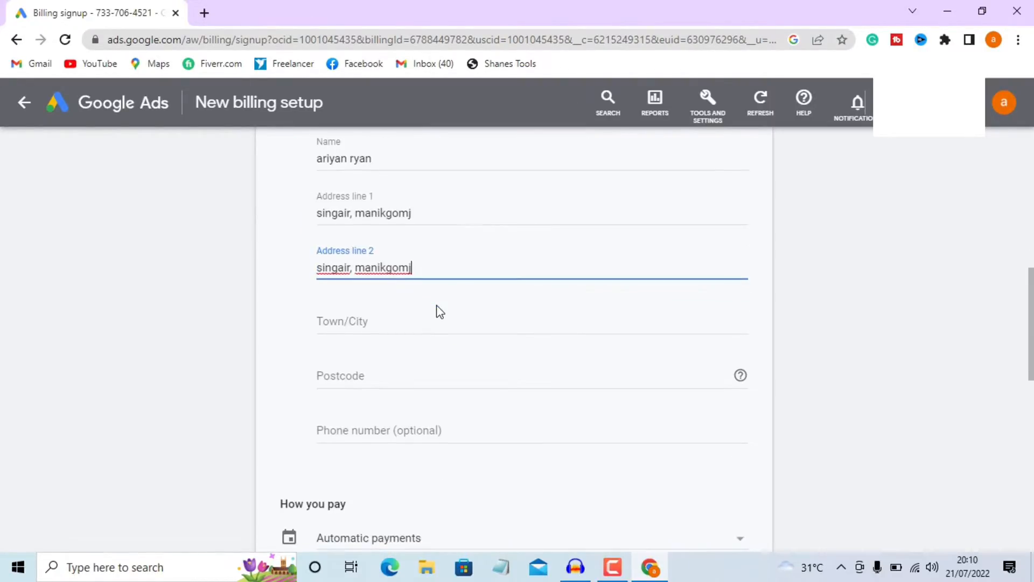
pyautogui.click(428, 326)
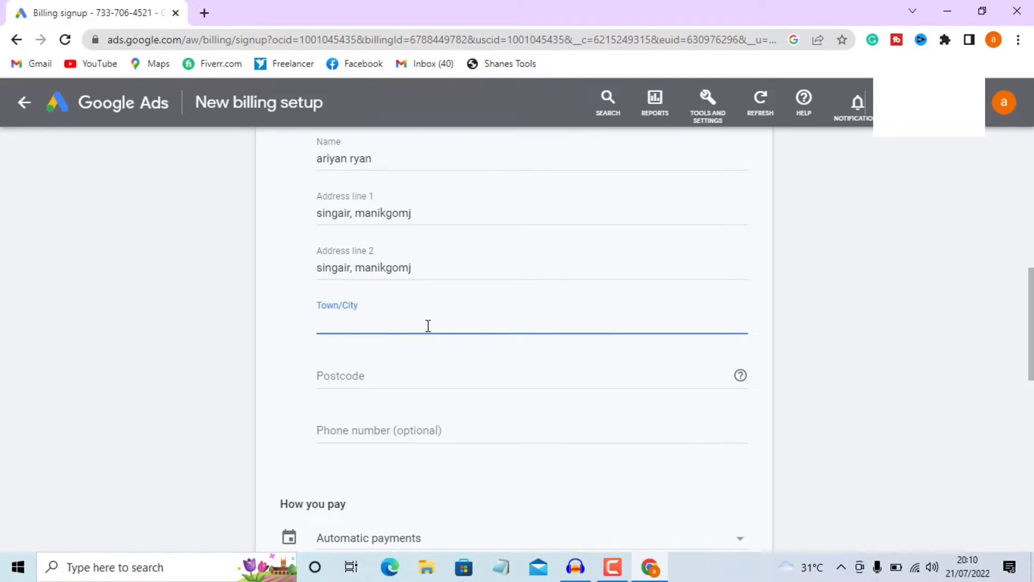
pyautogui.write('dhaka')
pyautogui.click(419, 383)
pyautogui.write('1800')
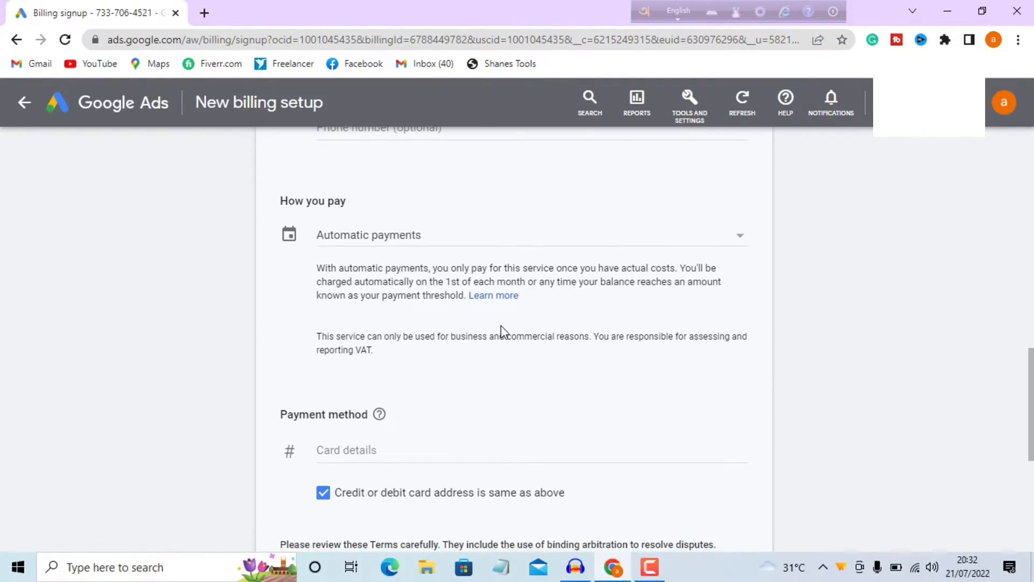
# Enter the card number and its expiry date in the card details
pyautogui.click(359, 453)
pyautogui.scroll(-4, 360, 452)
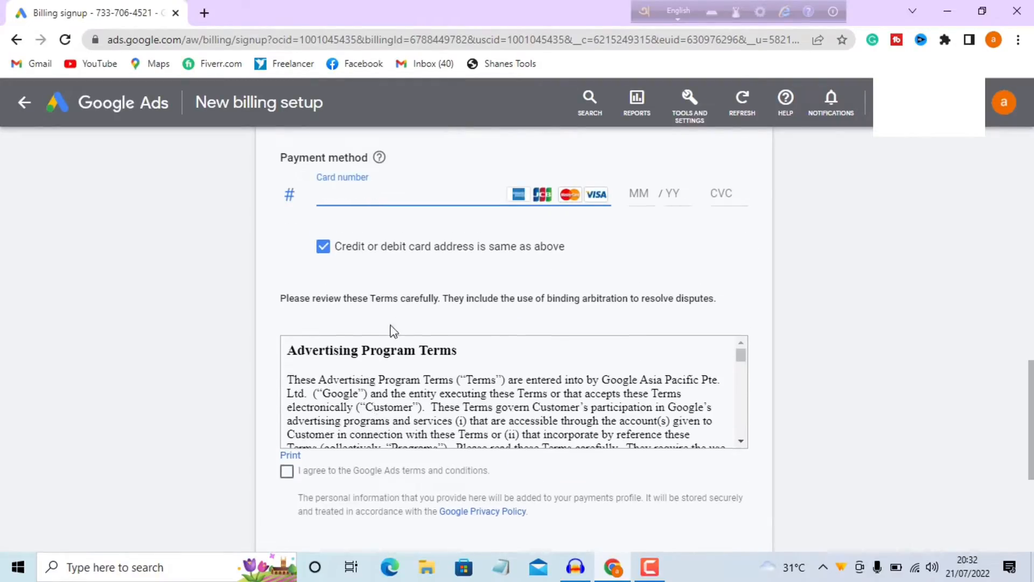
pyautogui.press('Tab')
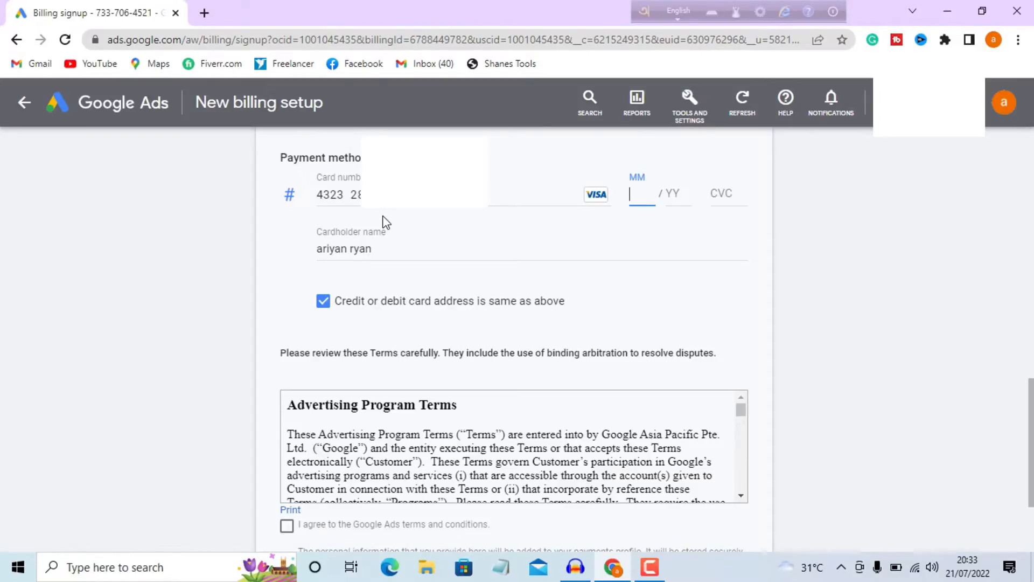
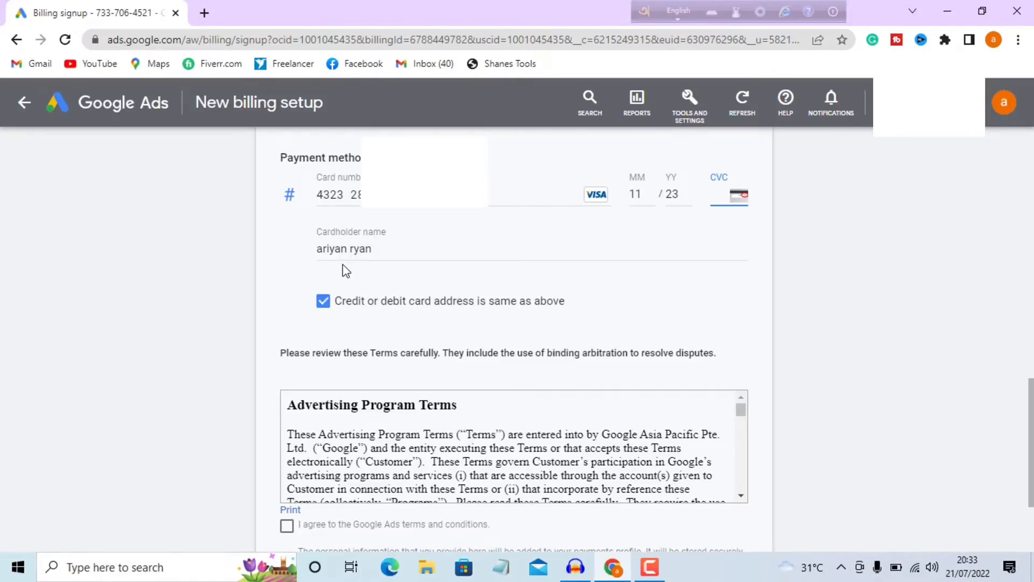
# Agree to the Google Ads terms and submit the billing setup
pyautogui.scroll(-2, 369, 267)
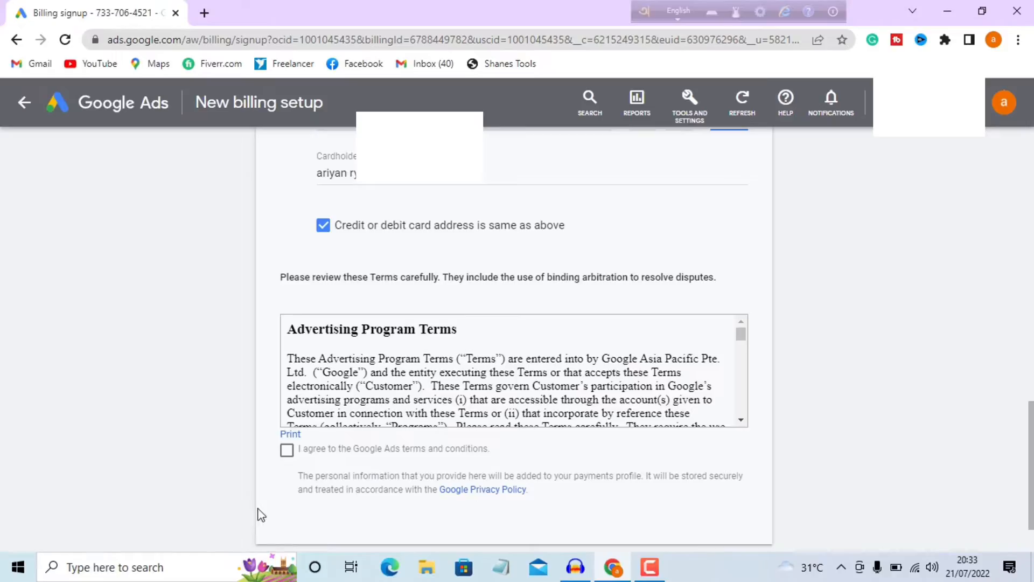
pyautogui.click(286, 450)
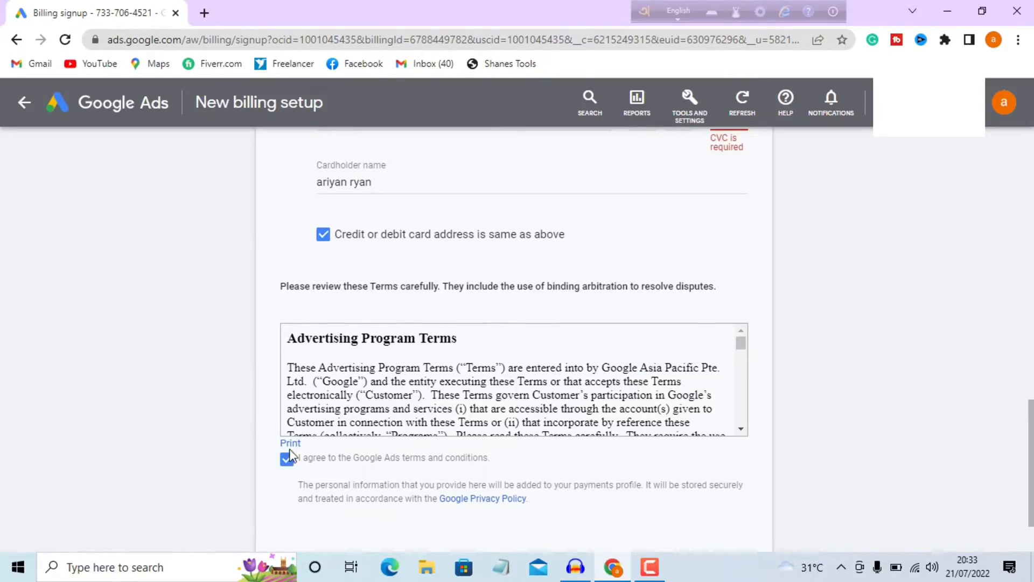
pyautogui.scroll(-5, 602, 422)
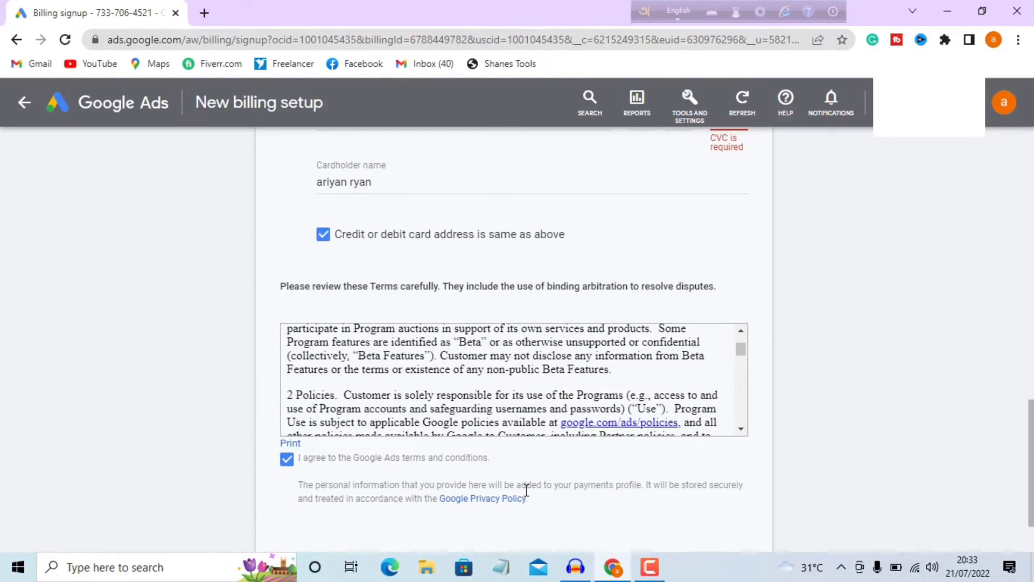
pyautogui.scroll(-2, 527, 489)
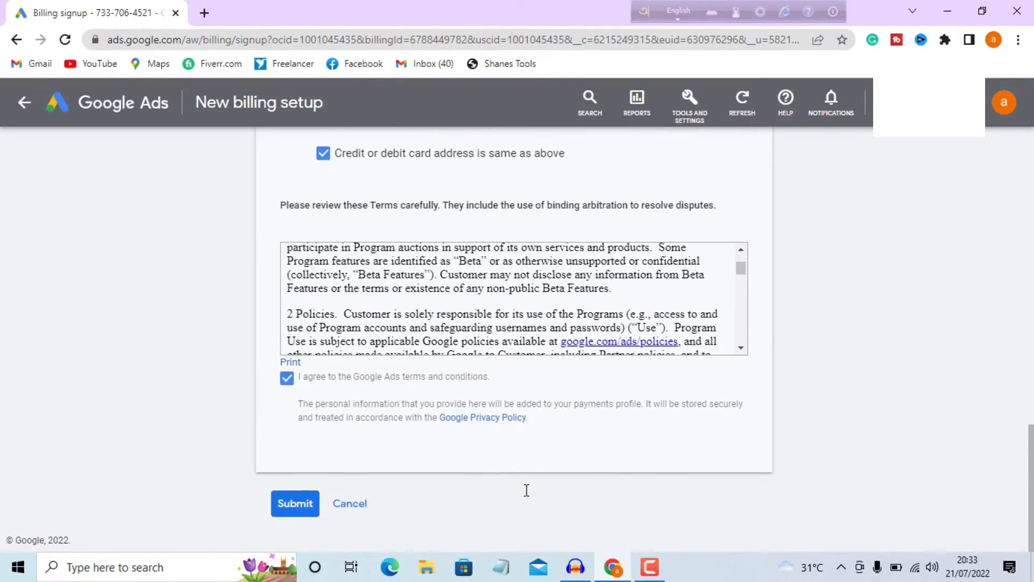
pyautogui.click(295, 503)
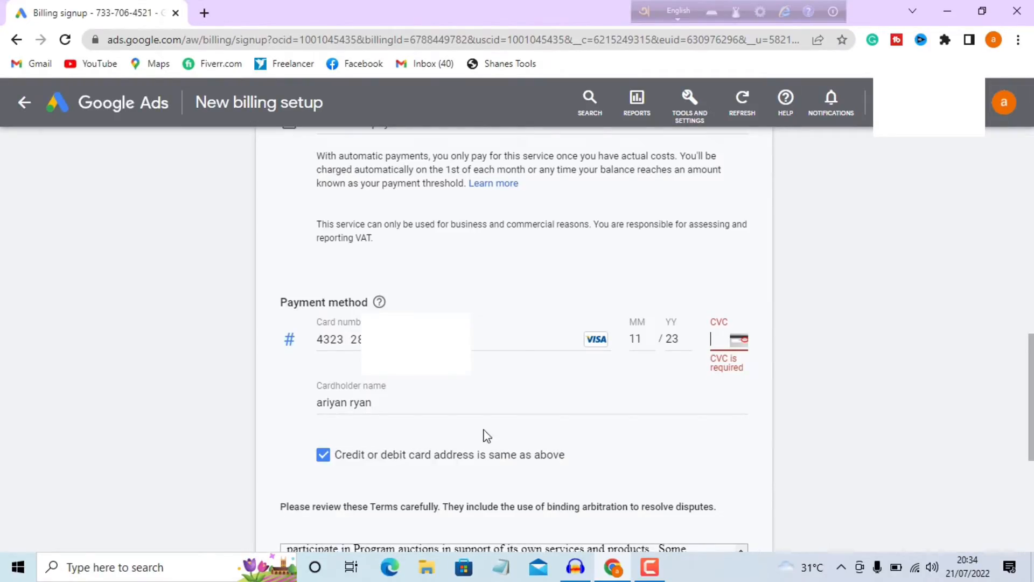
pyautogui.moveTo(740, 342)
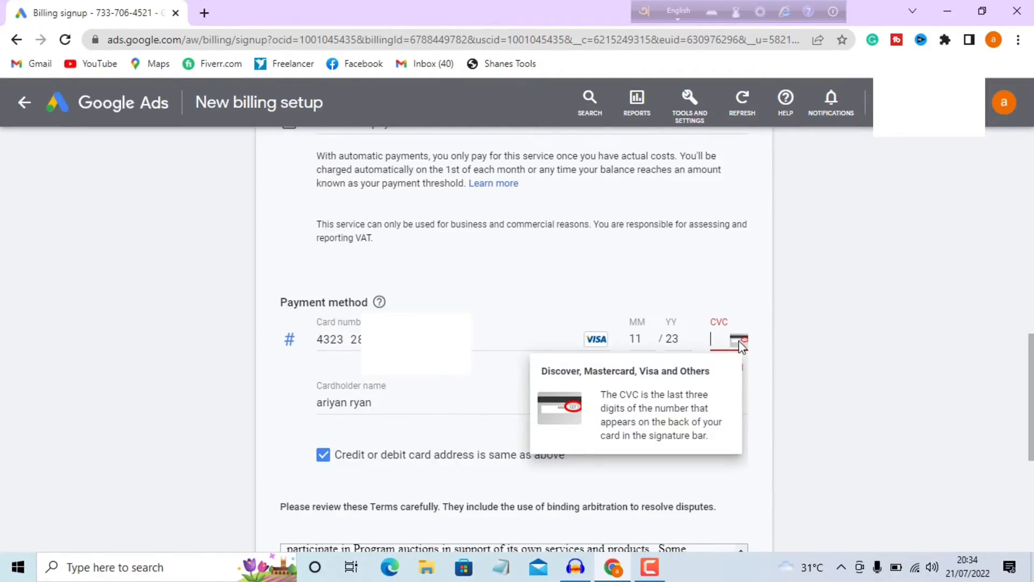